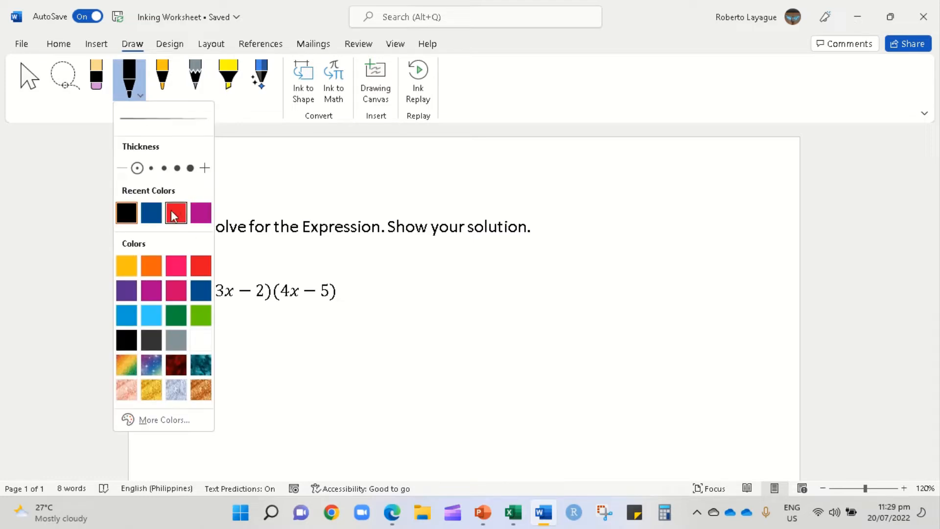
# Handwrite "= 3x(4x) + 3x(-5) - 2(4x) - 2(-5)" beneath the expression with the pen in dark blue at the second-thinnest preset.
pyautogui.click(158, 216)
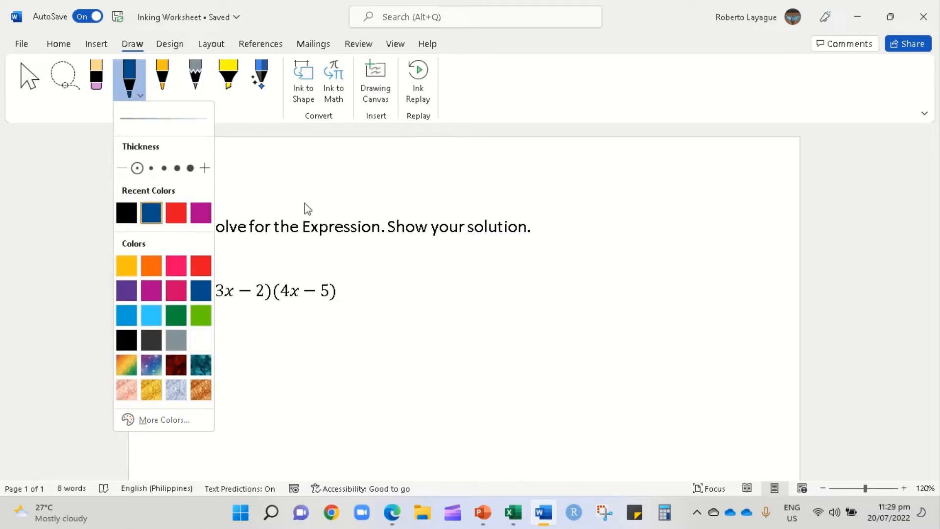
pyautogui.click(152, 170)
pyautogui.click(412, 283)
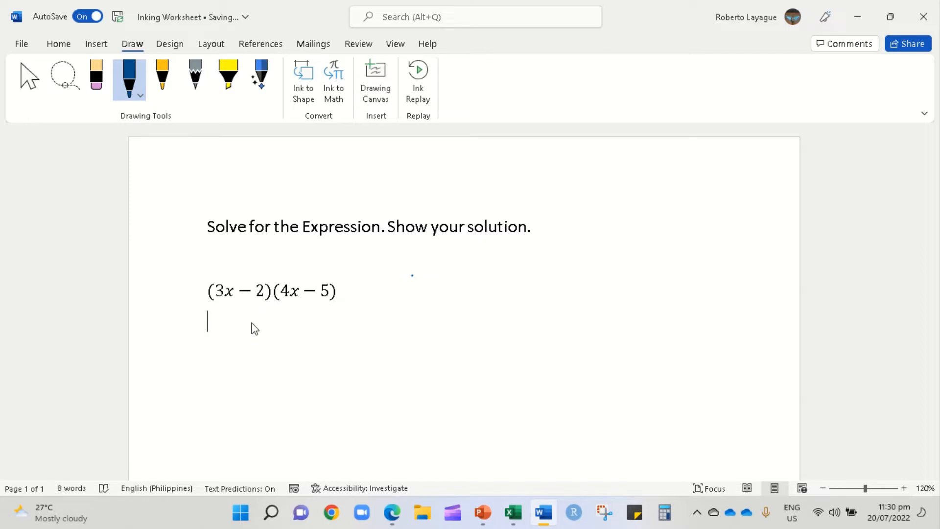
pyautogui.moveTo(229, 327); pyautogui.dragTo(242, 326)
pyautogui.moveTo(258, 321)
pyautogui.mouseDown()
pyautogui.moveTo(269, 329)
pyautogui.moveTo(263, 341)
pyautogui.moveTo(291, 339)
pyautogui.moveTo(292, 324)
pyautogui.moveTo(301, 338)
pyautogui.moveTo(342, 345)
pyautogui.moveTo(380, 324)
pyautogui.moveTo(388, 342)
pyautogui.moveTo(429, 342)
pyautogui.moveTo(416, 341)
pyautogui.mouseUp()
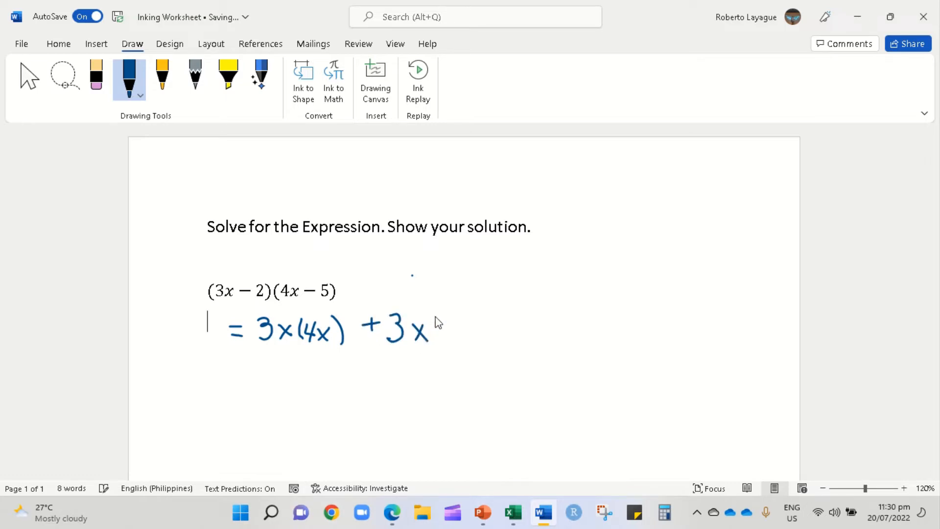
pyautogui.moveTo(447, 313)
pyautogui.mouseDown()
pyautogui.moveTo(443, 340)
pyautogui.moveTo(474, 326)
pyautogui.moveTo(469, 339)
pyautogui.moveTo(480, 316)
pyautogui.mouseUp()
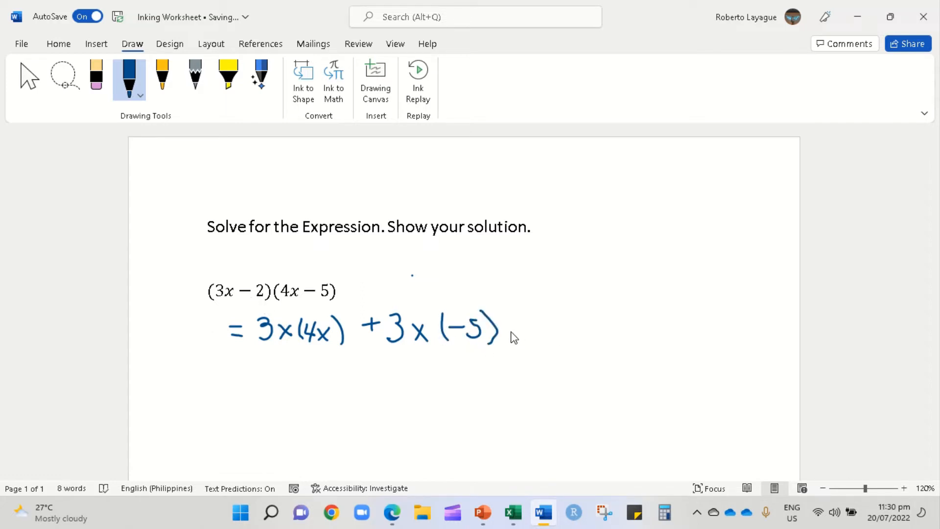
pyautogui.moveTo(510, 331)
pyautogui.mouseDown()
pyautogui.moveTo(548, 333)
pyautogui.moveTo(538, 344)
pyautogui.moveTo(570, 345)
pyautogui.moveTo(577, 329)
pyautogui.moveTo(586, 337)
pyautogui.mouseUp()
pyautogui.moveTo(584, 317)
pyautogui.mouseDown()
pyautogui.moveTo(586, 346)
pyautogui.moveTo(594, 336)
pyautogui.moveTo(590, 344)
pyautogui.moveTo(614, 342)
pyautogui.moveTo(639, 324)
pyautogui.moveTo(659, 337)
pyautogui.moveTo(706, 327)
pyautogui.moveTo(705, 338)
pyautogui.moveTo(717, 313)
pyautogui.mouseUp()
pyautogui.moveTo(723, 310)
pyautogui.mouseDown()
pyautogui.moveTo(729, 333)
pyautogui.moveTo(719, 342)
pyautogui.mouseUp()
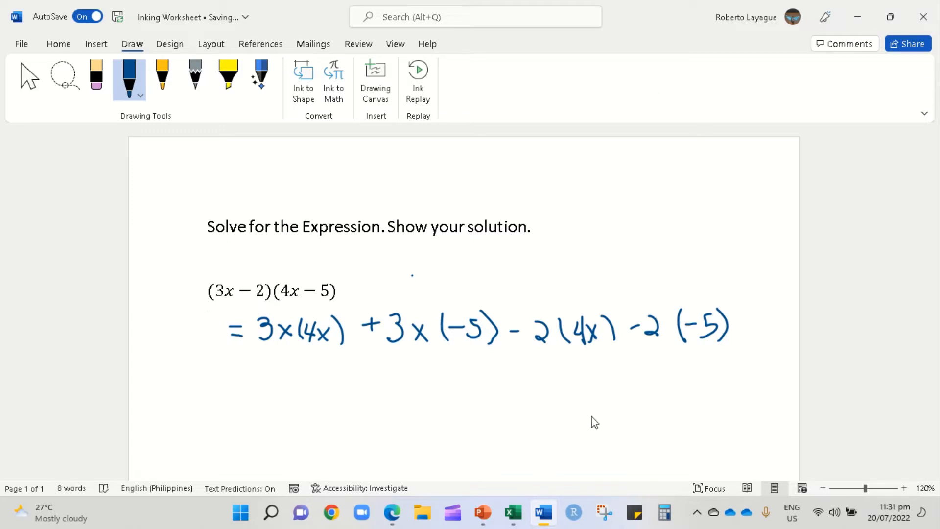
# Switch to the Excel workbook and set the drawing pen to bright pink with the middle thickness preset.
pyautogui.click(523, 521)
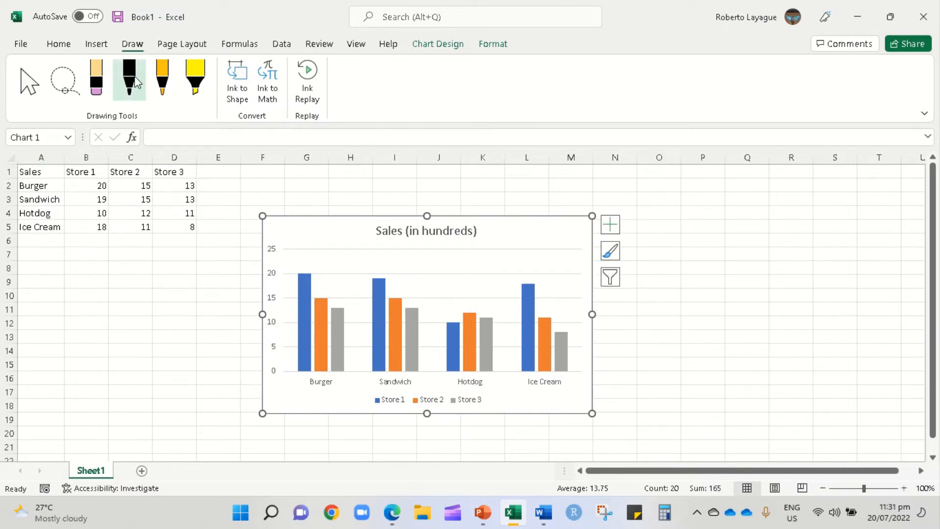
pyautogui.click(61, 45)
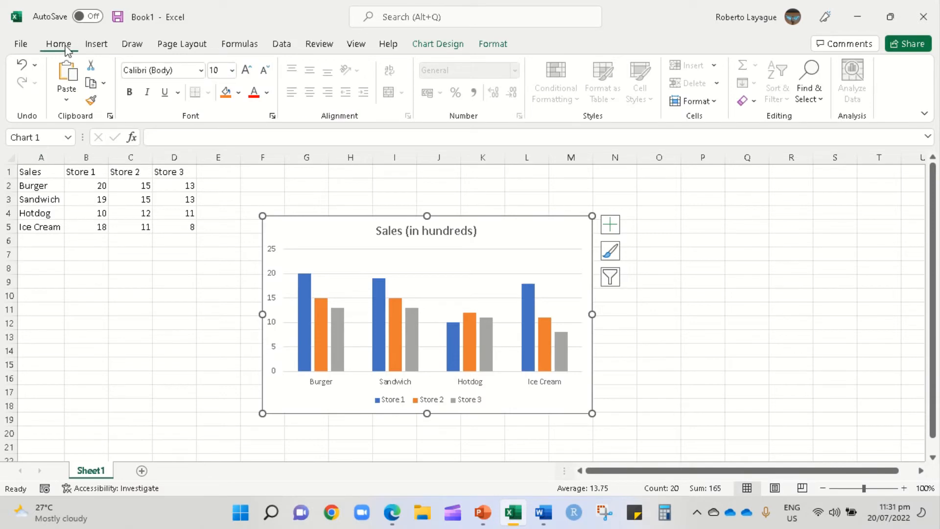
pyautogui.click(133, 45)
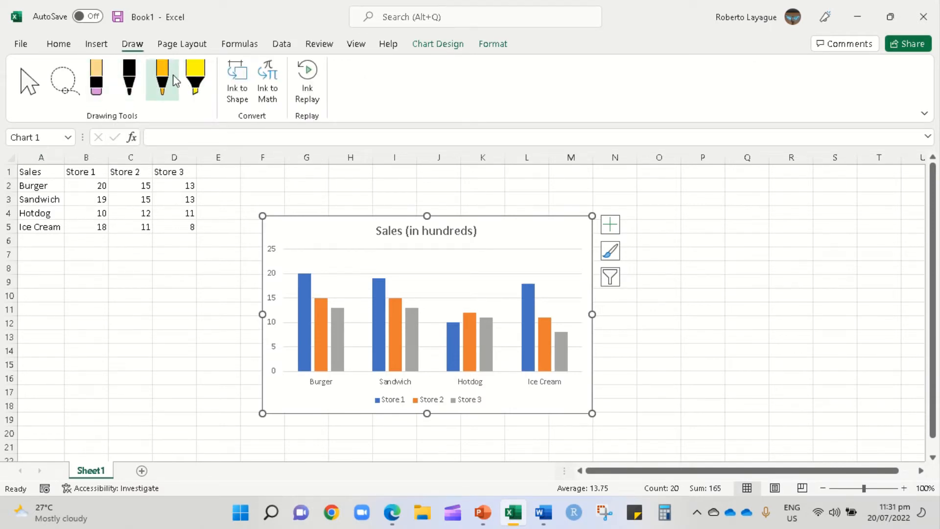
pyautogui.click(130, 87)
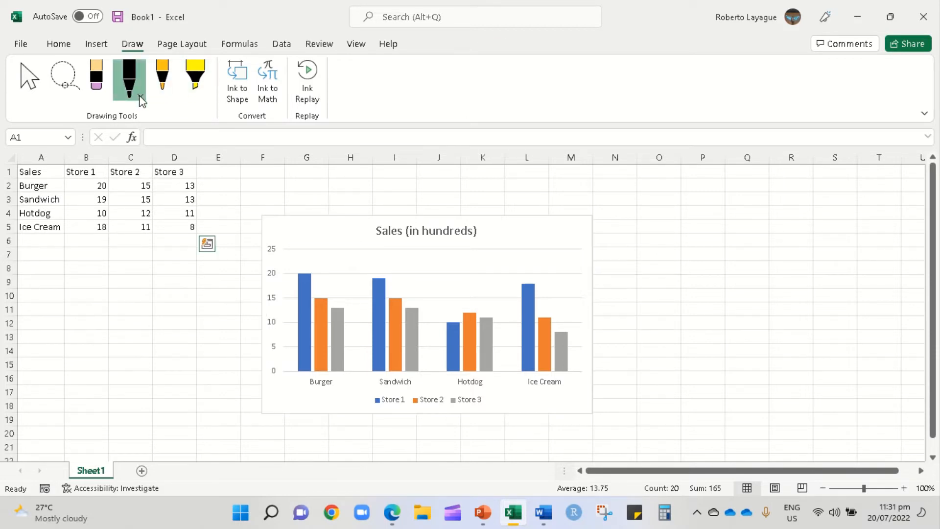
pyautogui.click(139, 96)
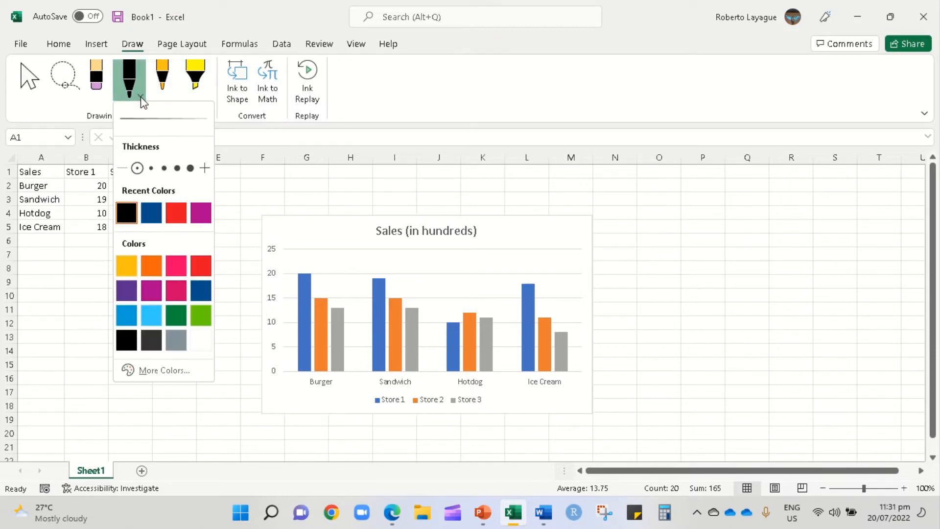
pyautogui.click(176, 265)
pyautogui.click(164, 168)
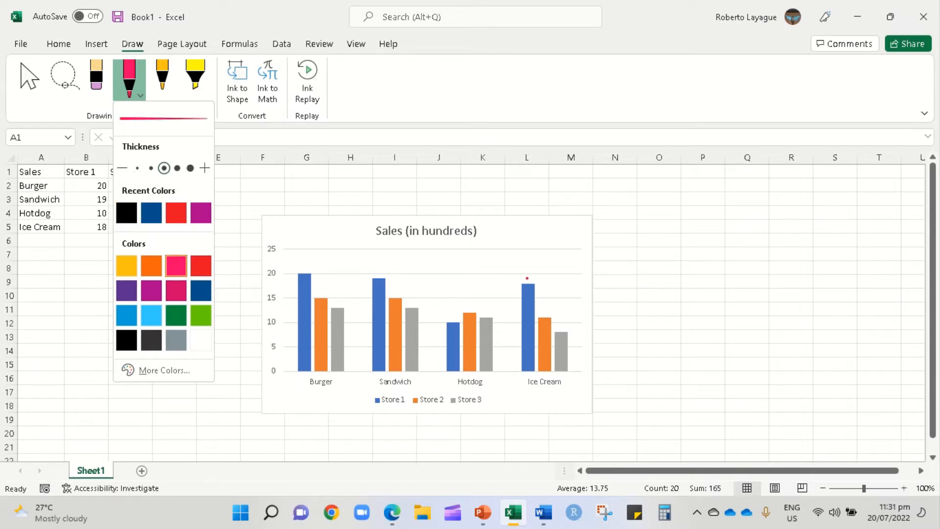
pyautogui.click(707, 216)
# Draw a pink arrow from the Ice Cream Store 1 bar out of the chart and handwrite "Highest" at its tip.
pyautogui.moveTo(531, 287); pyautogui.dragTo(607, 264)
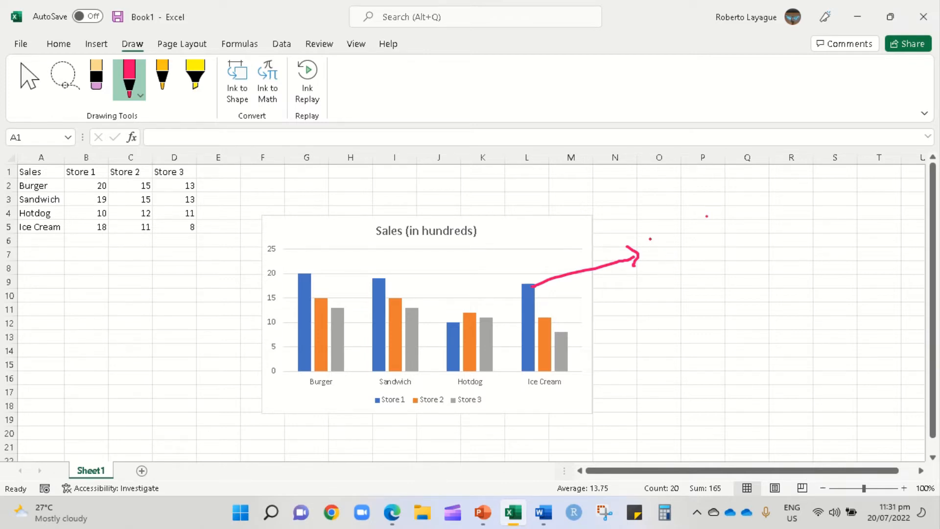
pyautogui.moveTo(651, 239)
pyautogui.mouseDown()
pyautogui.moveTo(656, 273)
pyautogui.moveTo(688, 260)
pyautogui.mouseUp()
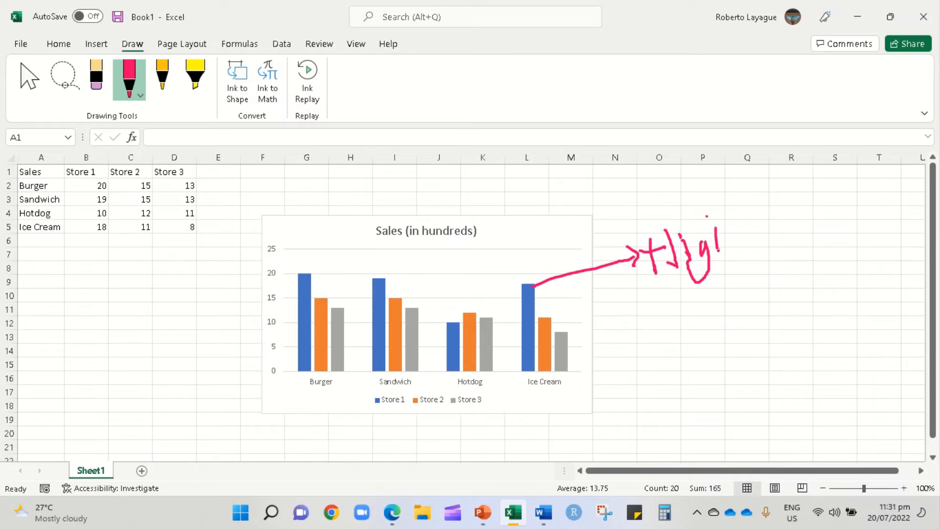
pyautogui.moveTo(782, 221)
pyautogui.mouseDown()
pyautogui.moveTo(766, 239)
pyautogui.moveTo(792, 249)
pyautogui.mouseUp()
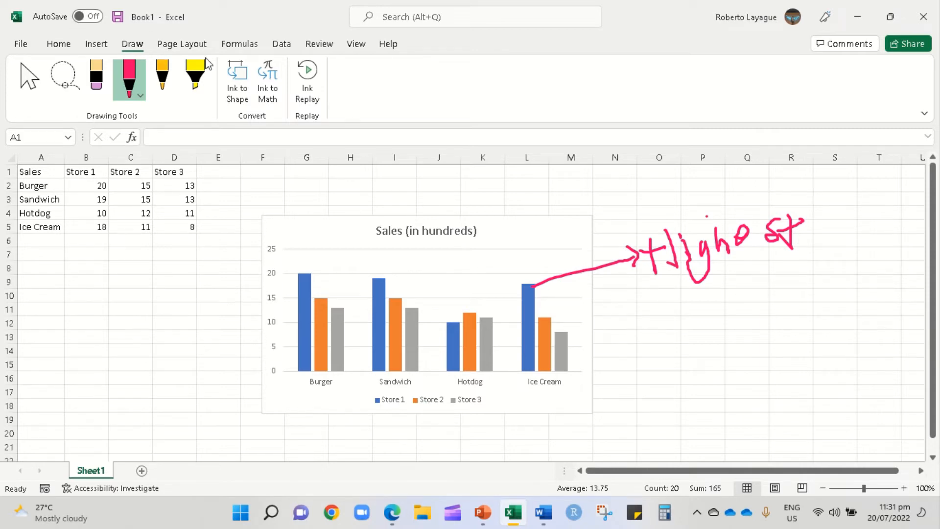
# Choose the yellow highlighter, dismiss its tip and try to highlight the Ice Cream figures in B5:C5.
pyautogui.click(195, 78)
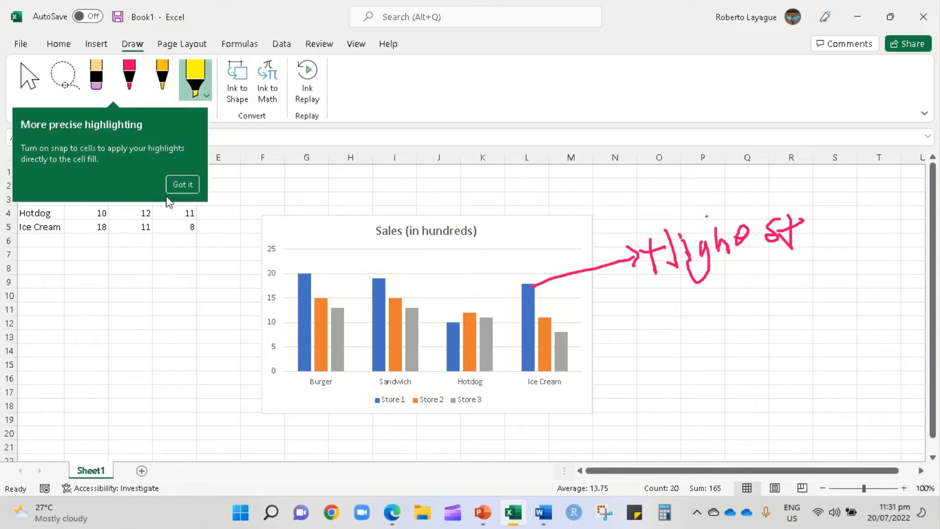
pyautogui.click(177, 183)
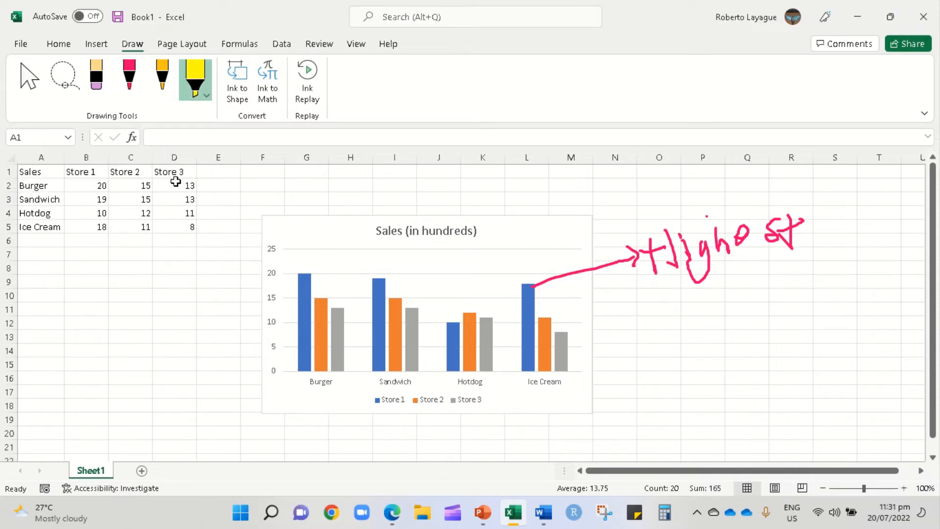
pyautogui.click(196, 98)
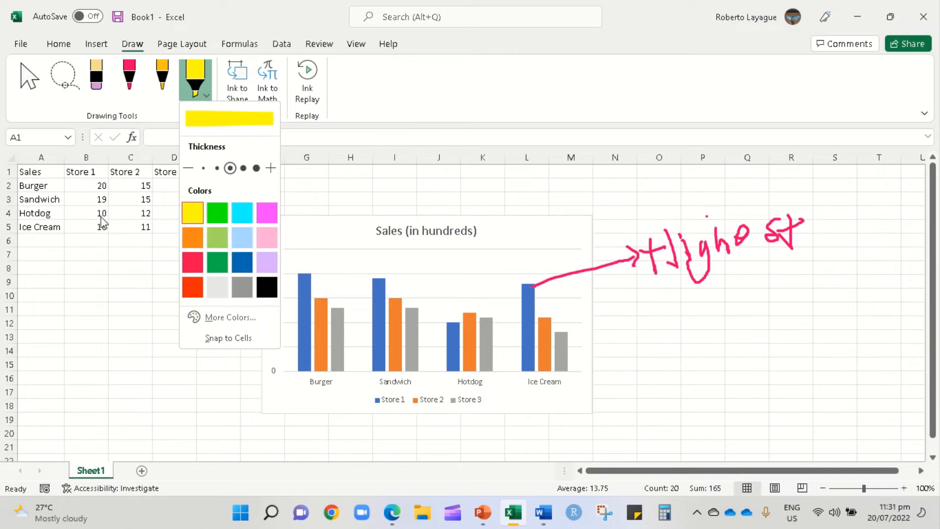
pyautogui.click(80, 227)
pyautogui.moveTo(75, 230); pyautogui.dragTo(130, 227)
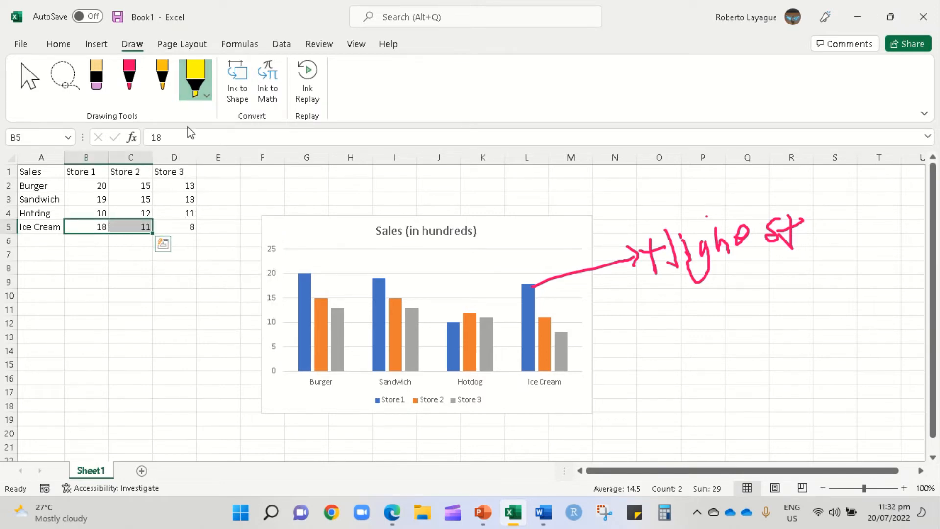
# Draw two horizontal yellow highlighter strokes across the Ice Cream bars in the chart, and select row 5.
pyautogui.click(206, 95)
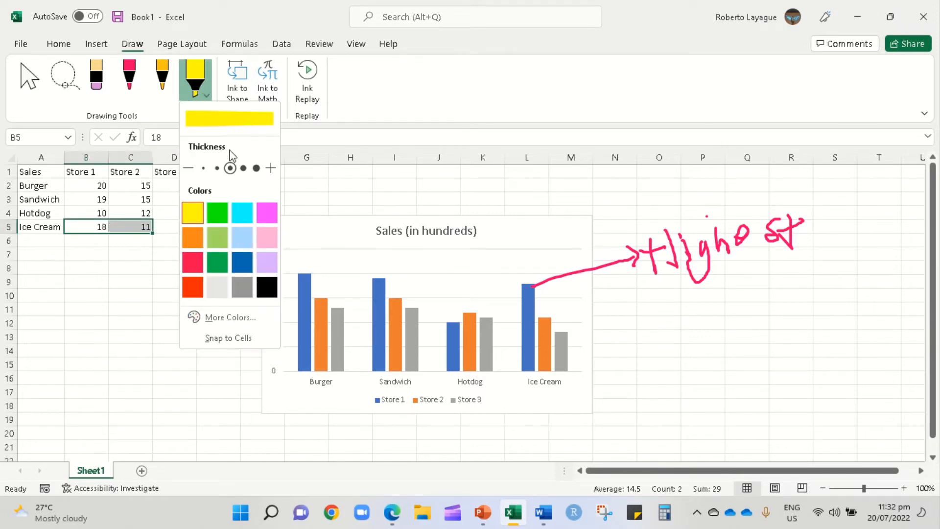
pyautogui.moveTo(528, 340); pyautogui.dragTo(620, 341)
pyautogui.moveTo(528, 327); pyautogui.dragTo(592, 326)
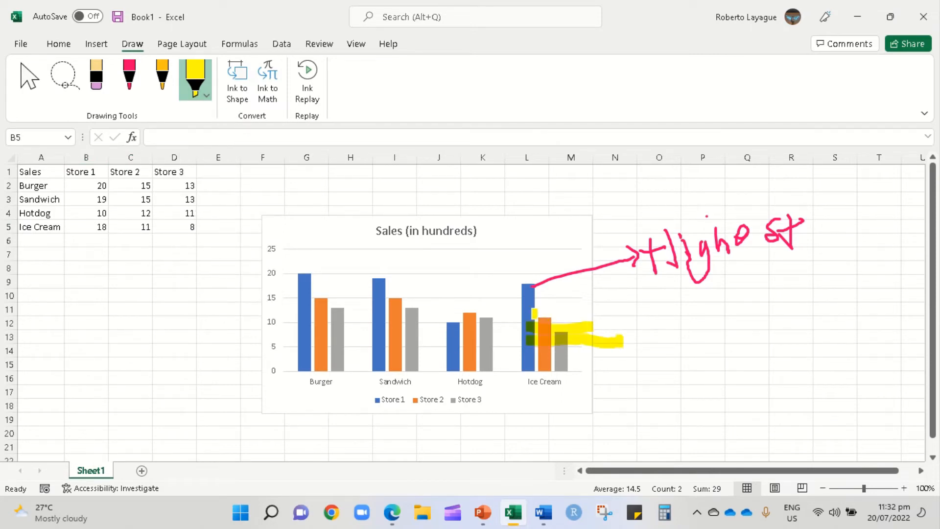
pyautogui.click(9, 228)
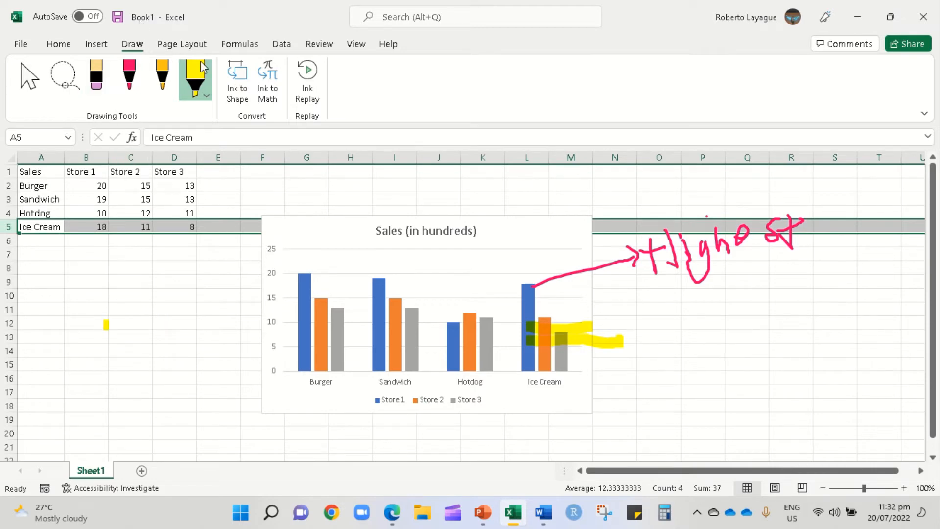
# Switch to PowerPoint, create a new presentation and add a blank-layout slide after the title slide.
pyautogui.click(483, 512)
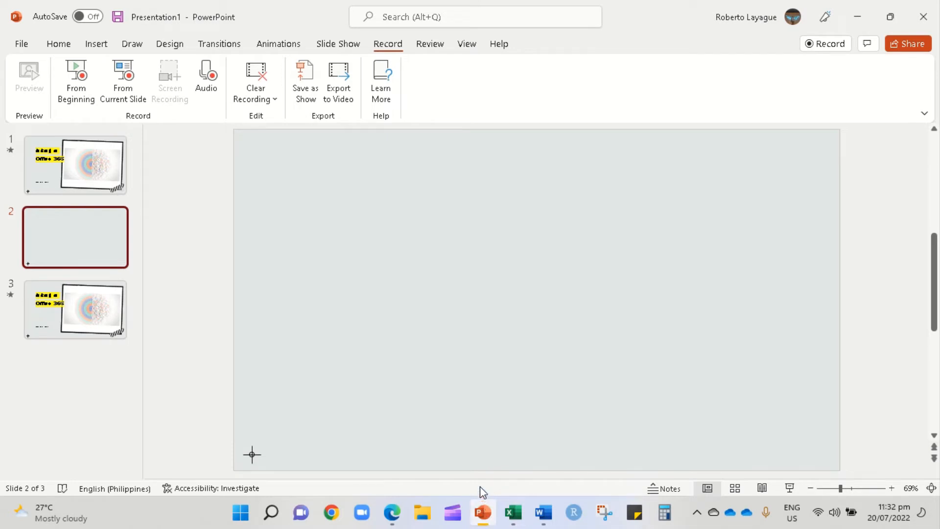
pyautogui.hotkey('ctrl', 'n')
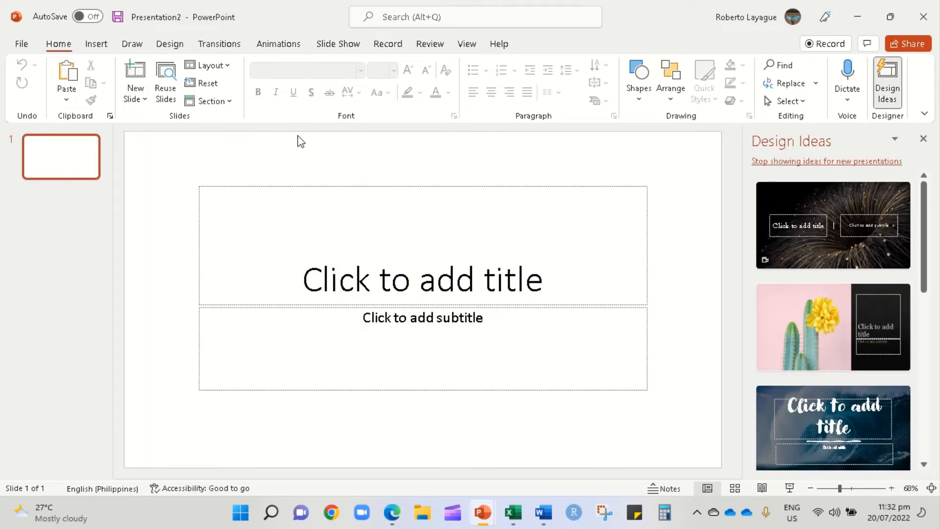
pyautogui.click(139, 100)
pyautogui.click(176, 277)
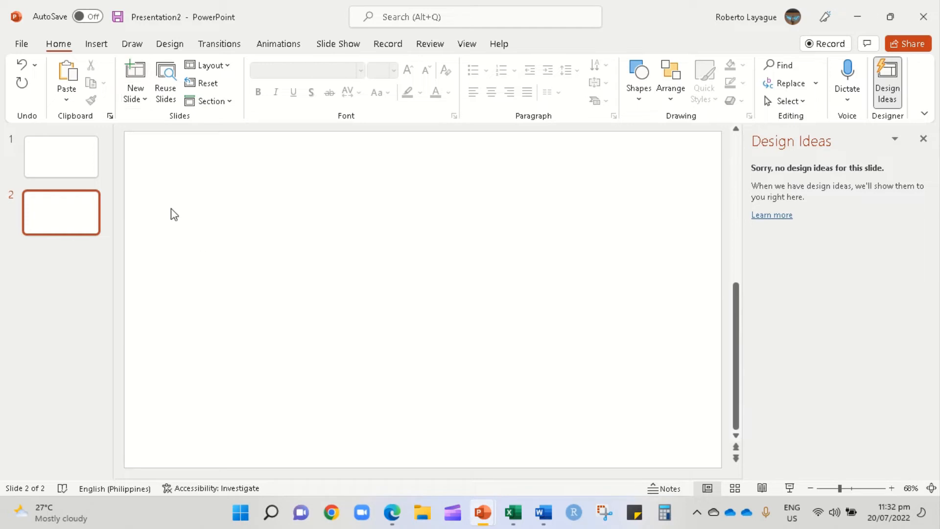
pyautogui.click(143, 101)
# Search online pictures for "Respiratory System" and insert the first result on slide 2.
pyautogui.click(96, 44)
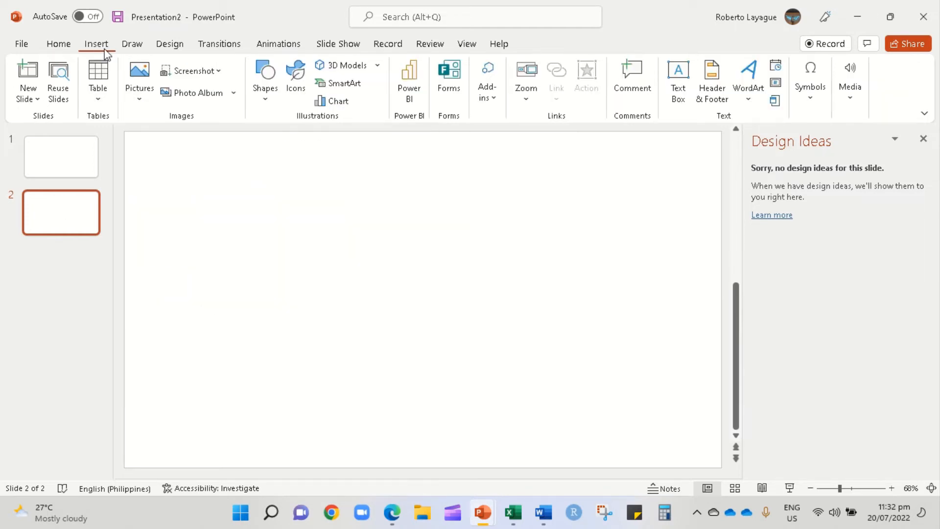
pyautogui.click(144, 98)
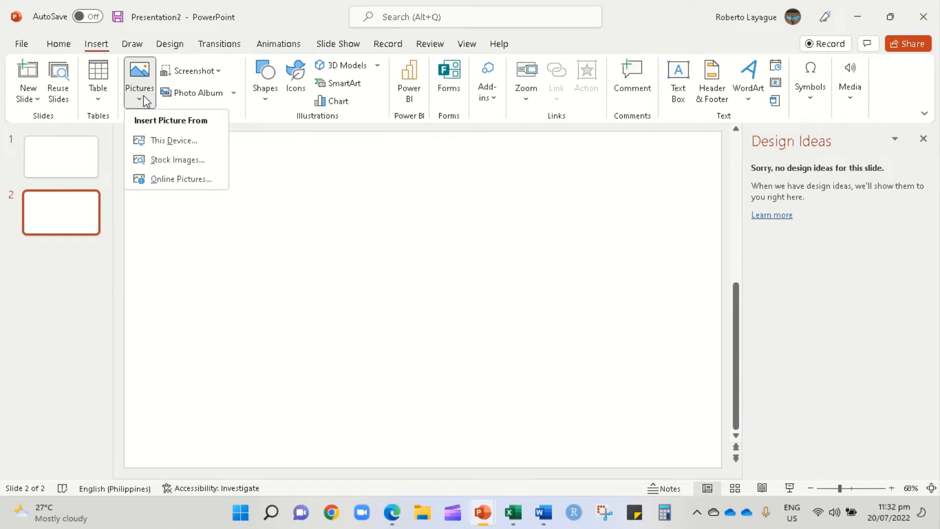
pyautogui.click(176, 180)
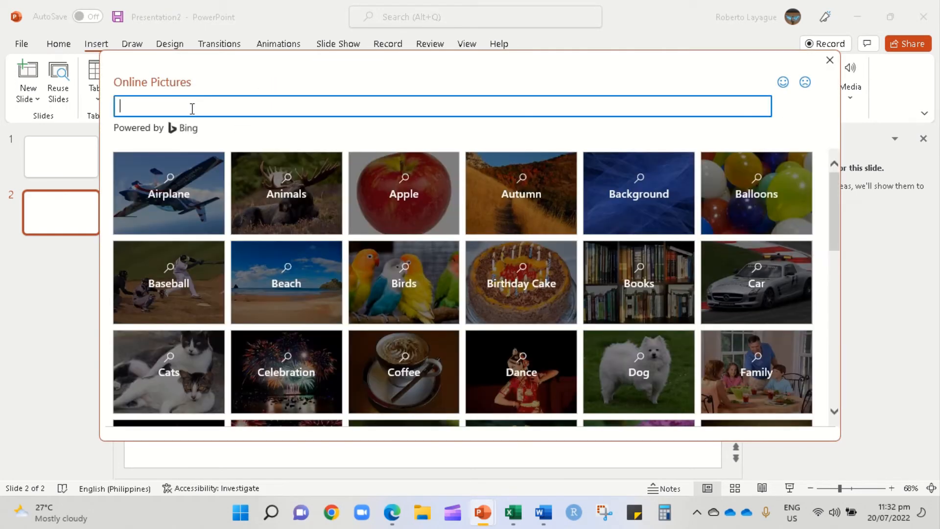
pyautogui.write('Respiratory System')
pyautogui.press('Return')
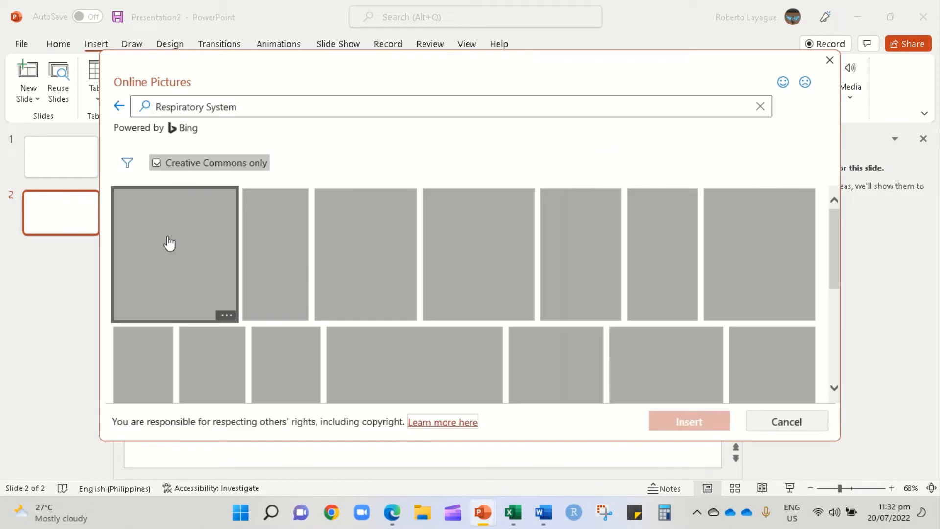
pyautogui.click(172, 242)
pyautogui.click(702, 420)
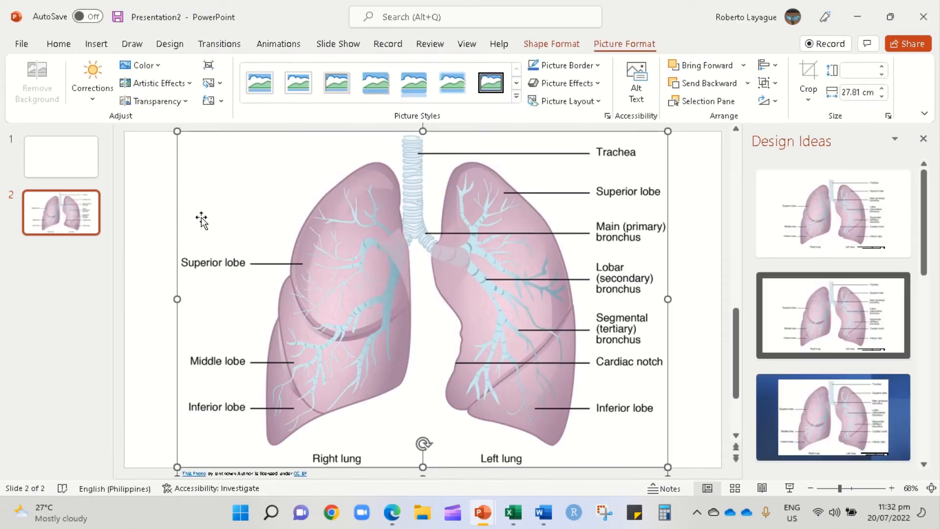
# Circle the areas at the Superior lobe, Main (primary) bronchus, Middle lobe and Cardiac notch labels on the lung diagram with the pink pen.
pyautogui.click(137, 48)
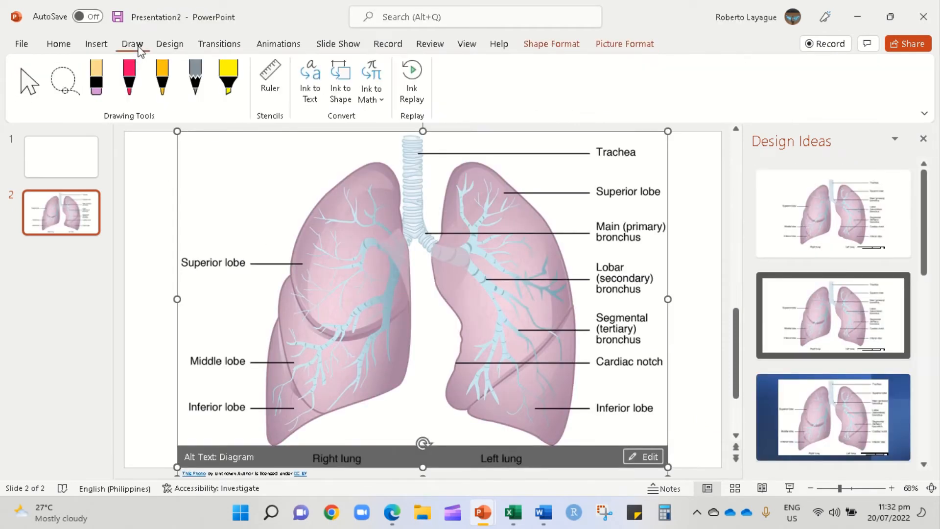
pyautogui.click(130, 86)
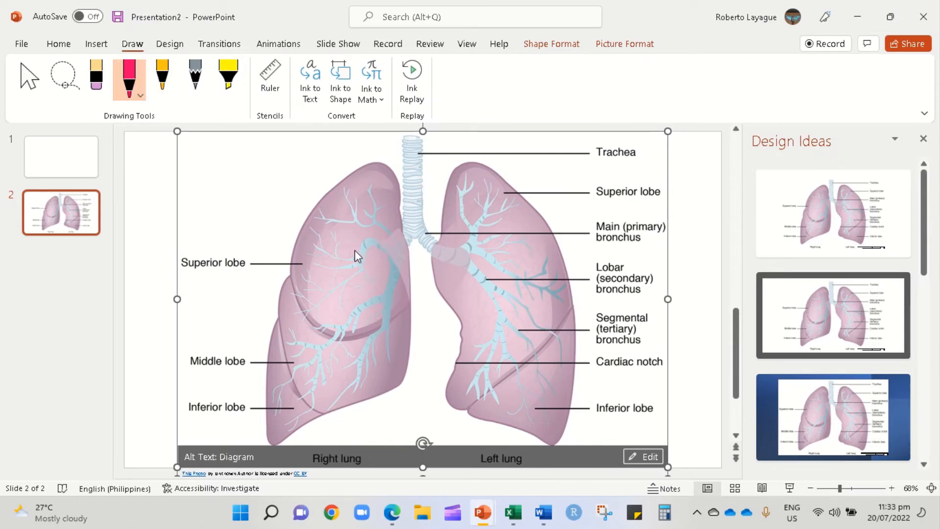
pyautogui.moveTo(354, 249)
pyautogui.mouseDown()
pyautogui.moveTo(260, 234)
pyautogui.moveTo(233, 262)
pyautogui.moveTo(352, 251)
pyautogui.moveTo(336, 241)
pyautogui.mouseUp()
pyautogui.moveTo(676, 209)
pyautogui.mouseDown()
pyautogui.moveTo(546, 241)
pyautogui.moveTo(638, 208)
pyautogui.moveTo(616, 207)
pyautogui.mouseUp()
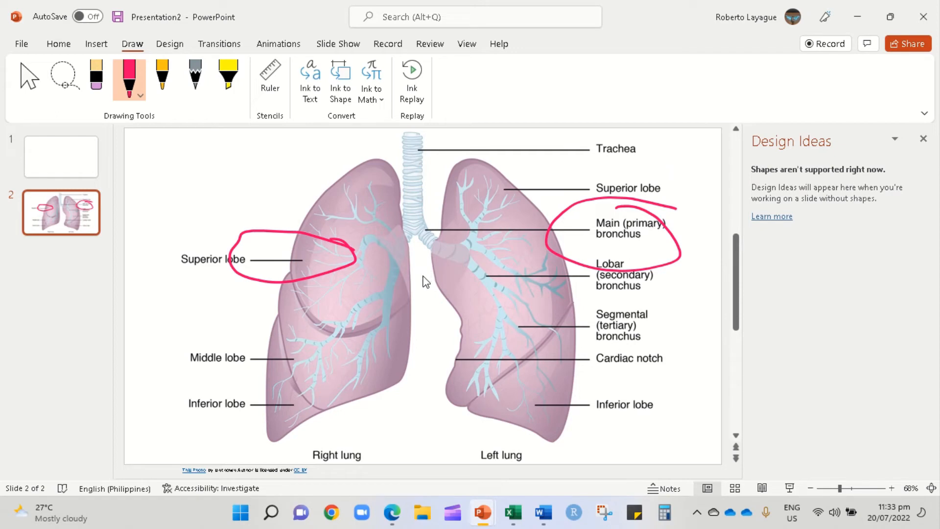
pyautogui.moveTo(336, 321)
pyautogui.mouseDown()
pyautogui.moveTo(247, 352)
pyautogui.moveTo(304, 329)
pyautogui.mouseUp()
pyautogui.moveTo(646, 321)
pyautogui.mouseDown()
pyautogui.moveTo(612, 387)
pyautogui.moveTo(604, 333)
pyautogui.mouseUp()
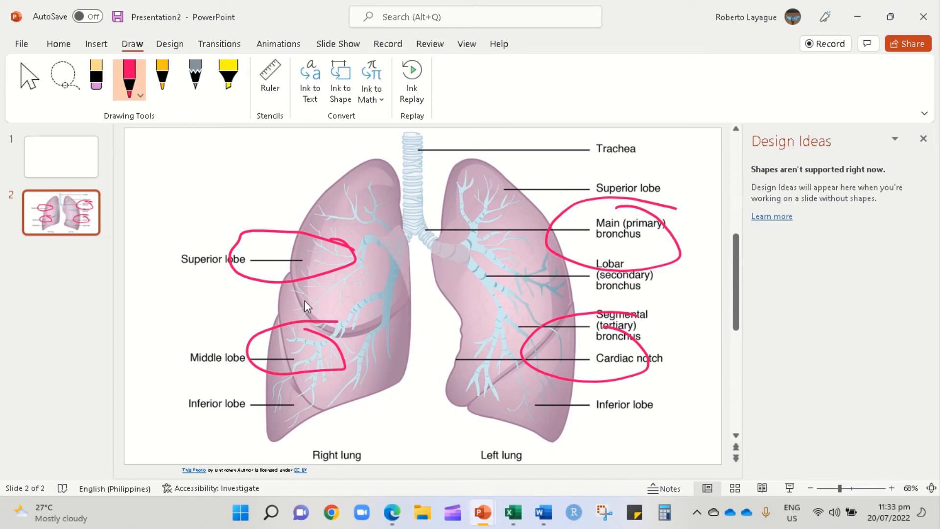
# Switch to the Edge browser window showing the course Dashboard.
pyautogui.click(393, 514)
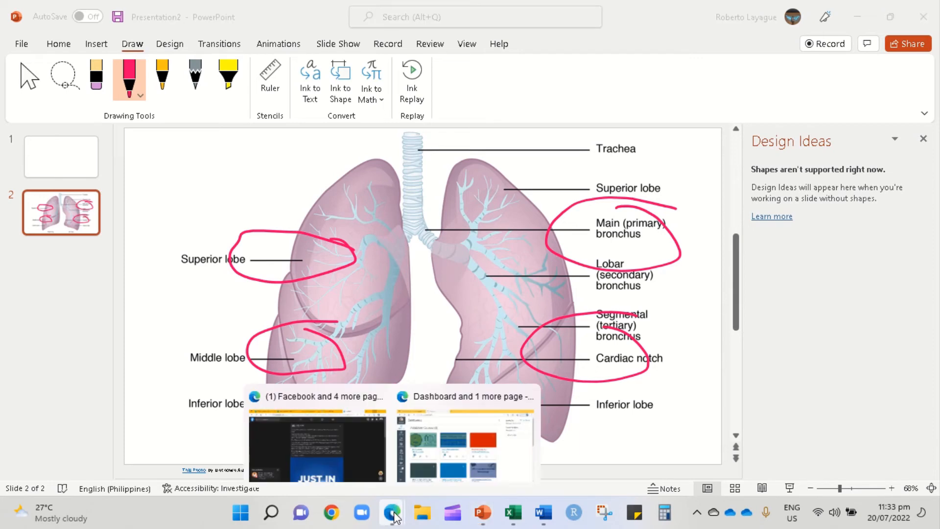
pyautogui.click(422, 460)
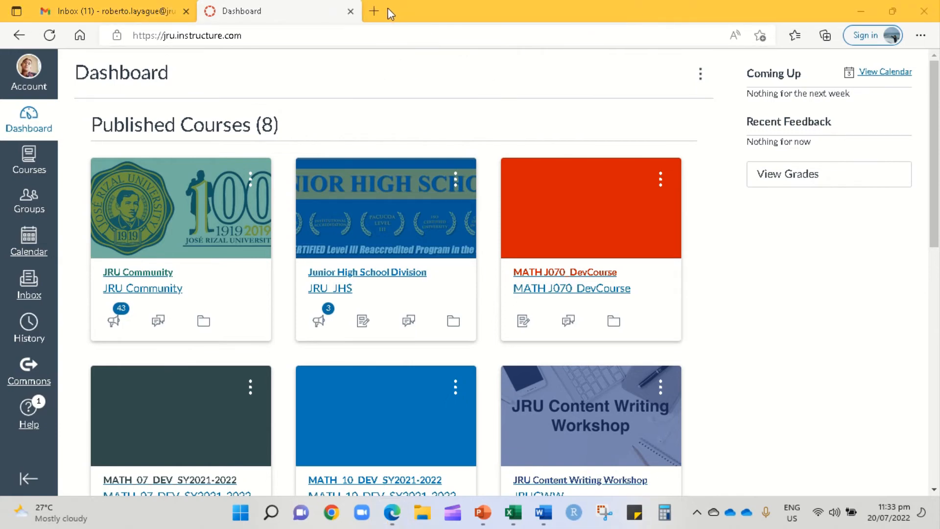
# Open a new browser tab in the maximized window and go to office.com.
pyautogui.doubleClick(388, 8)
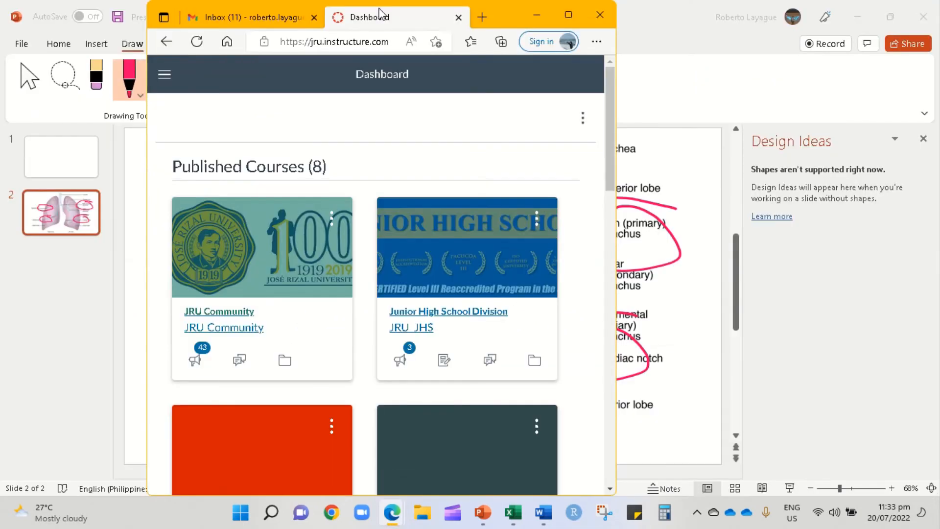
pyautogui.click(481, 17)
pyautogui.click(568, 10)
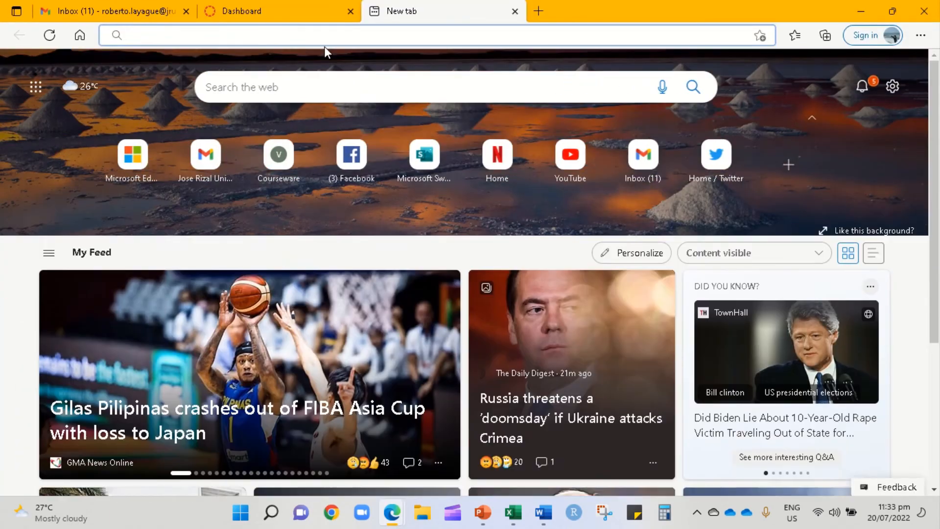
pyautogui.write('off')
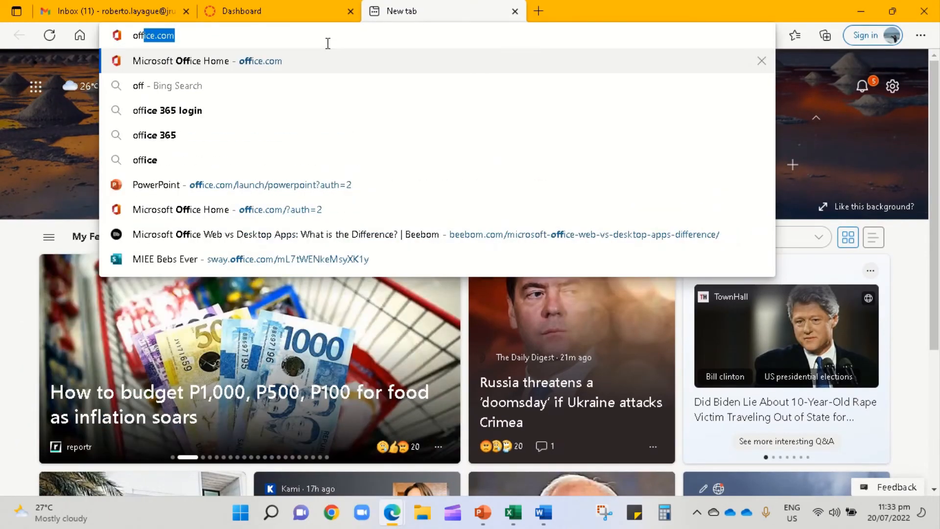
pyautogui.press('Return')
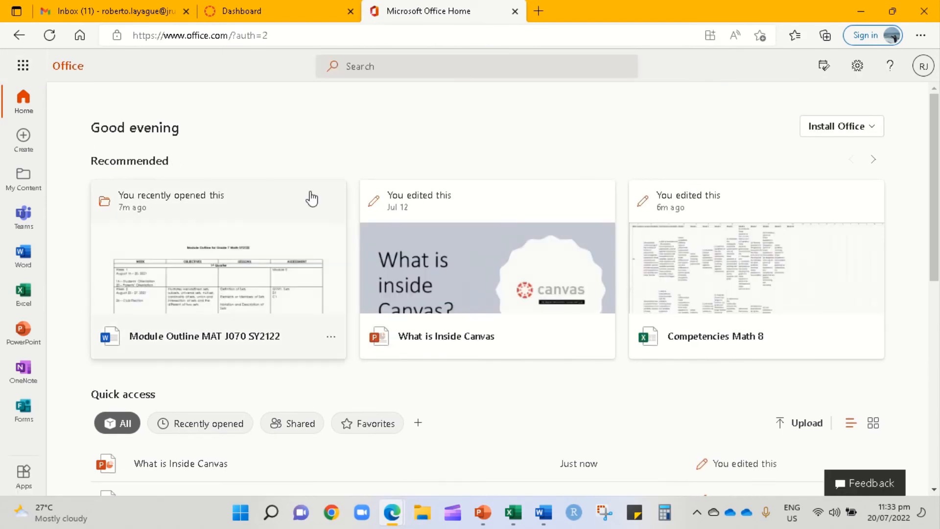
# Open the What is Inside Canvas presentation from the Quick access files on the Office home page.
pyautogui.scroll(-1, 265, 193)
pyautogui.scroll(1, 98, 98)
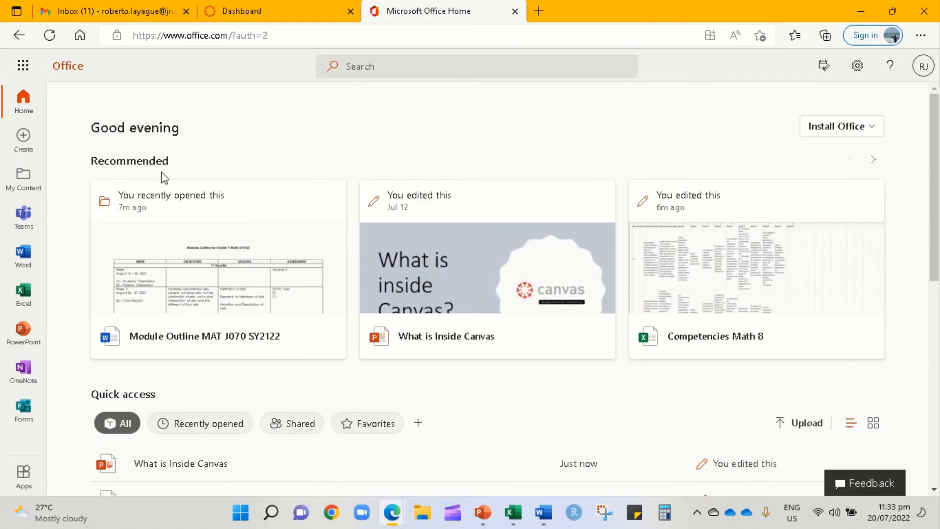
pyautogui.scroll(-2, 275, 420)
pyautogui.click(210, 346)
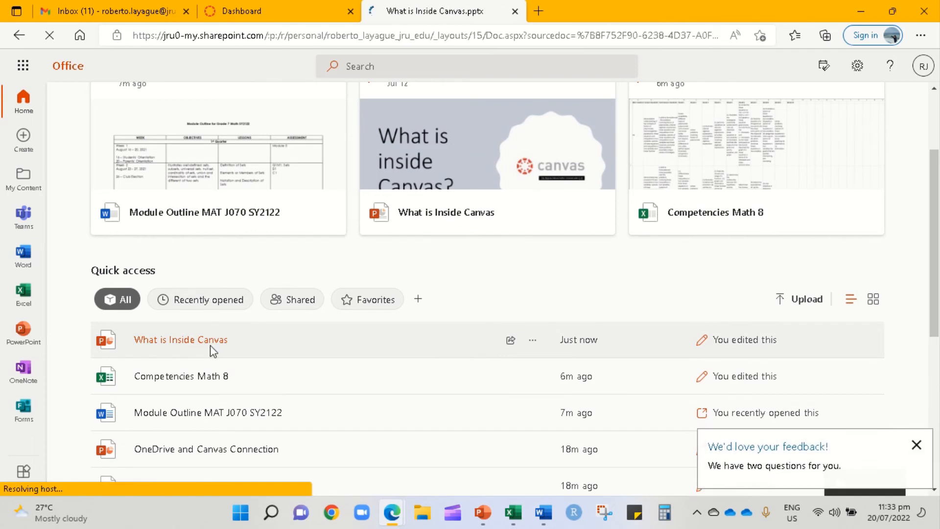